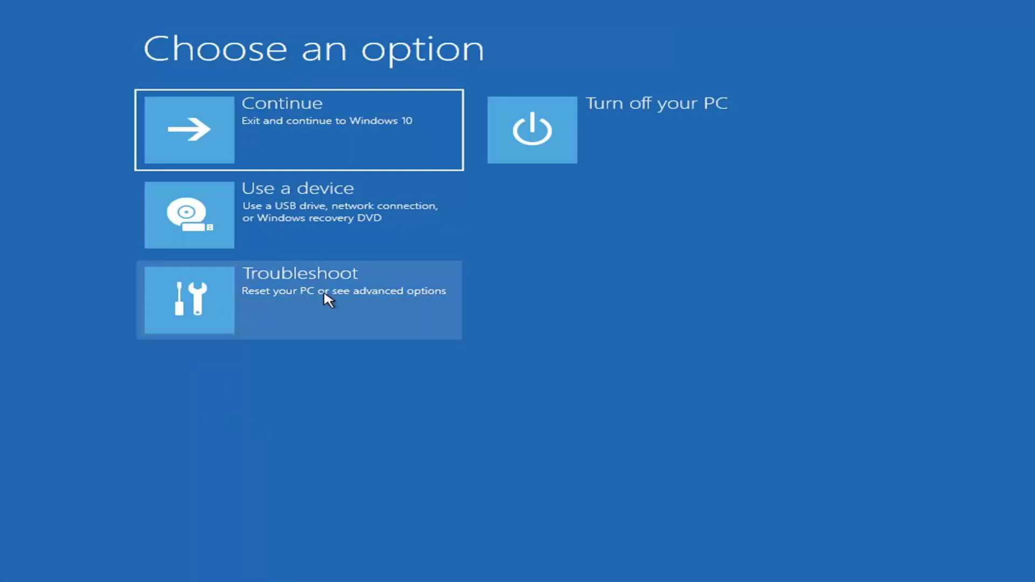
- Run Startup Repair from Troubleshoot > Advanced options and let its diagnosis finish
click(389, 303)
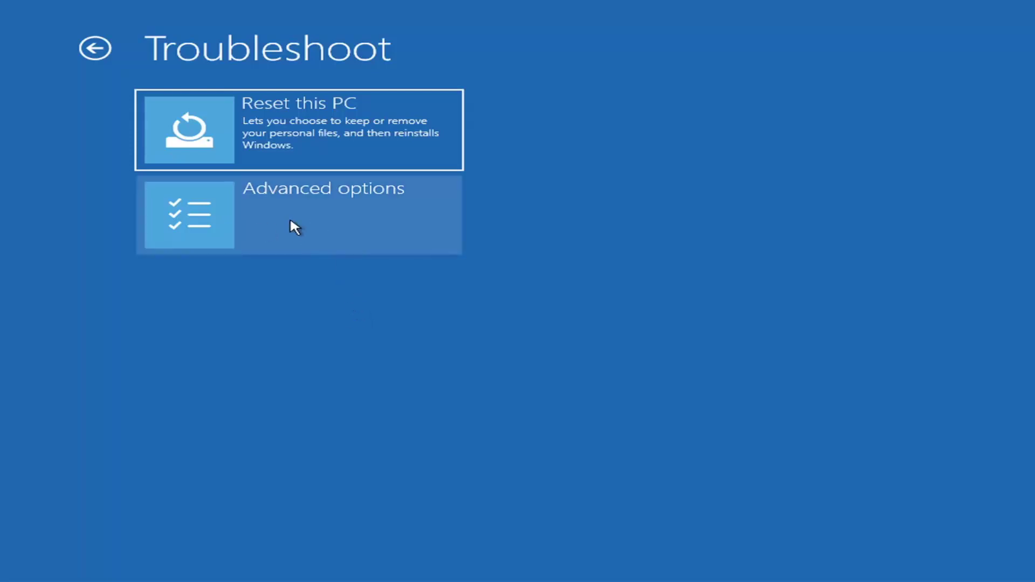
click(321, 216)
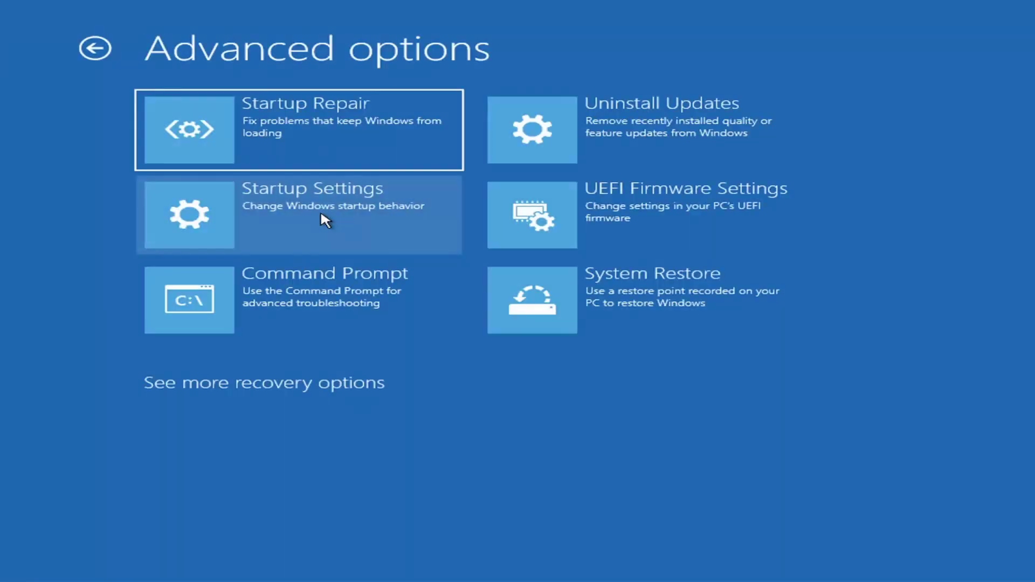
click(282, 139)
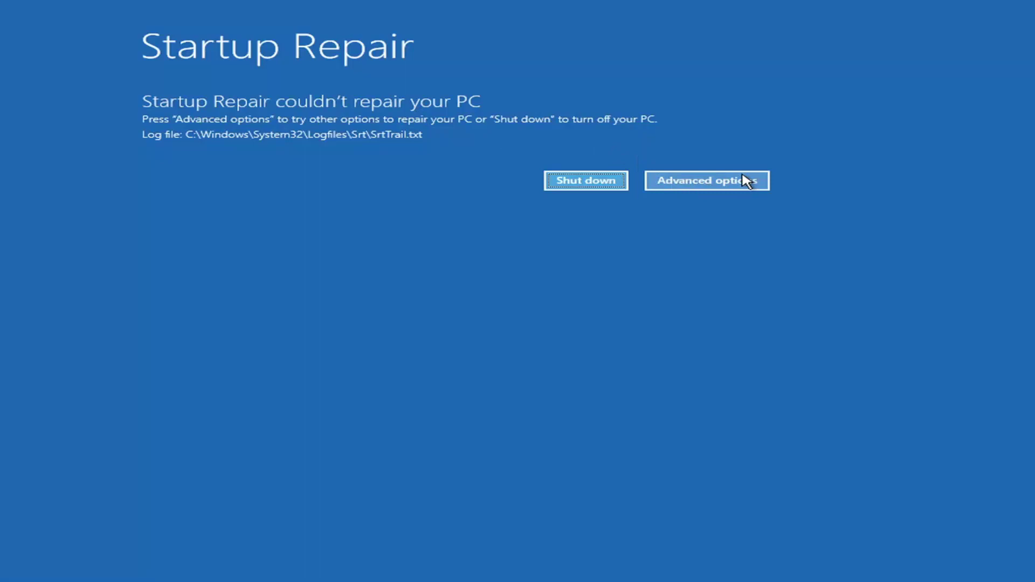
- Leave the failed repair and restart into Startup Settings from Troubleshoot > Advanced options
click(719, 181)
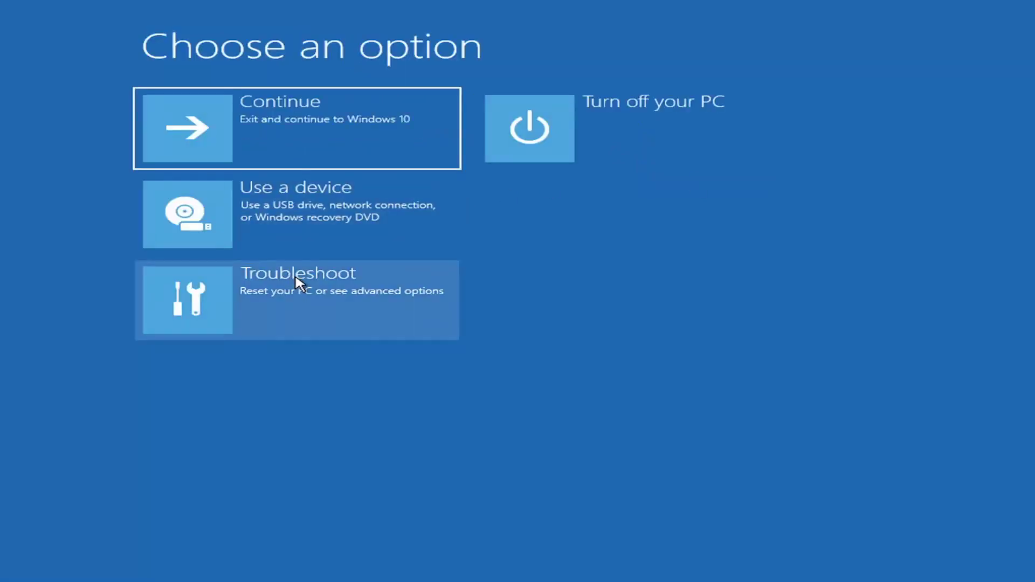
click(257, 305)
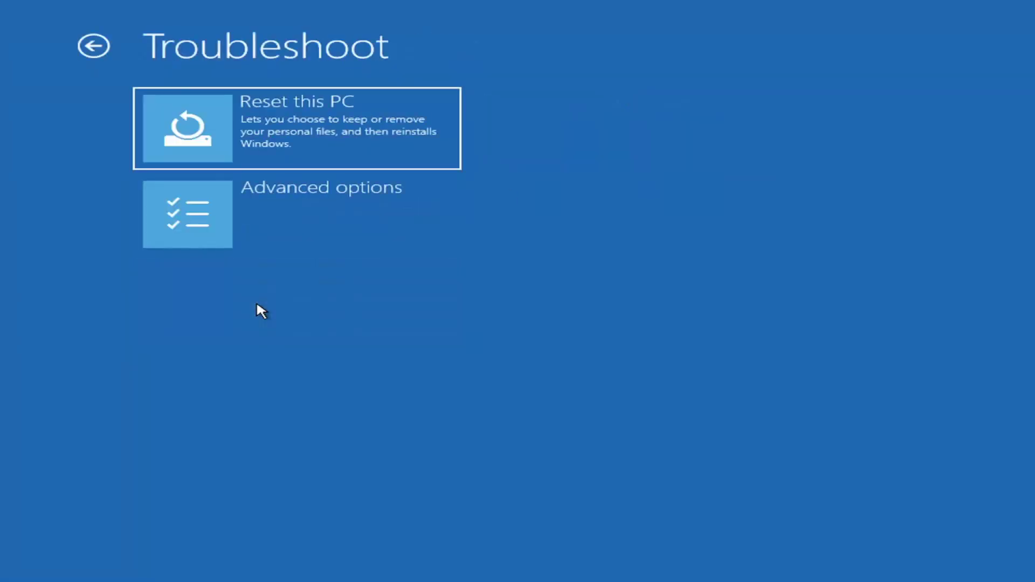
click(267, 222)
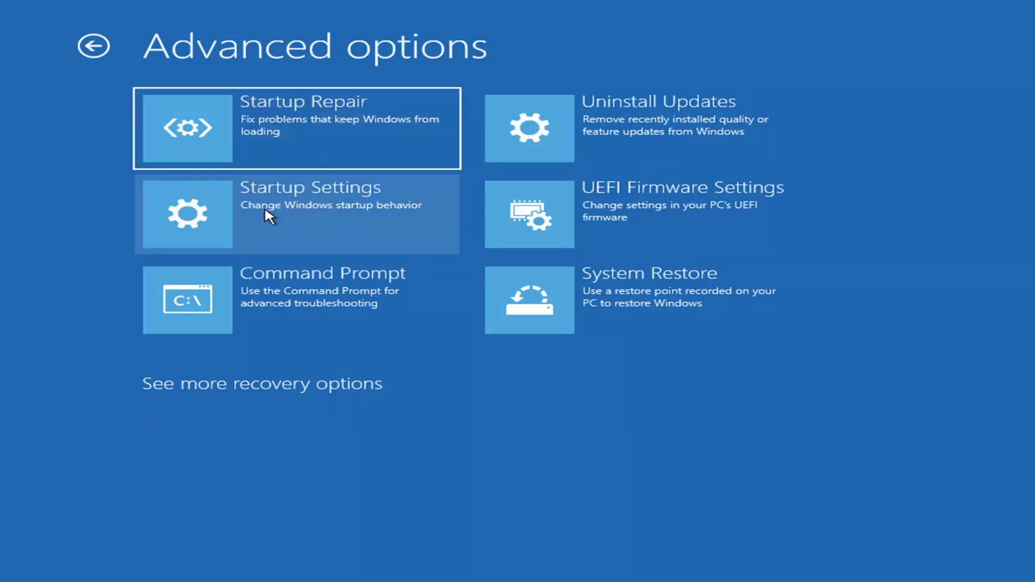
click(266, 215)
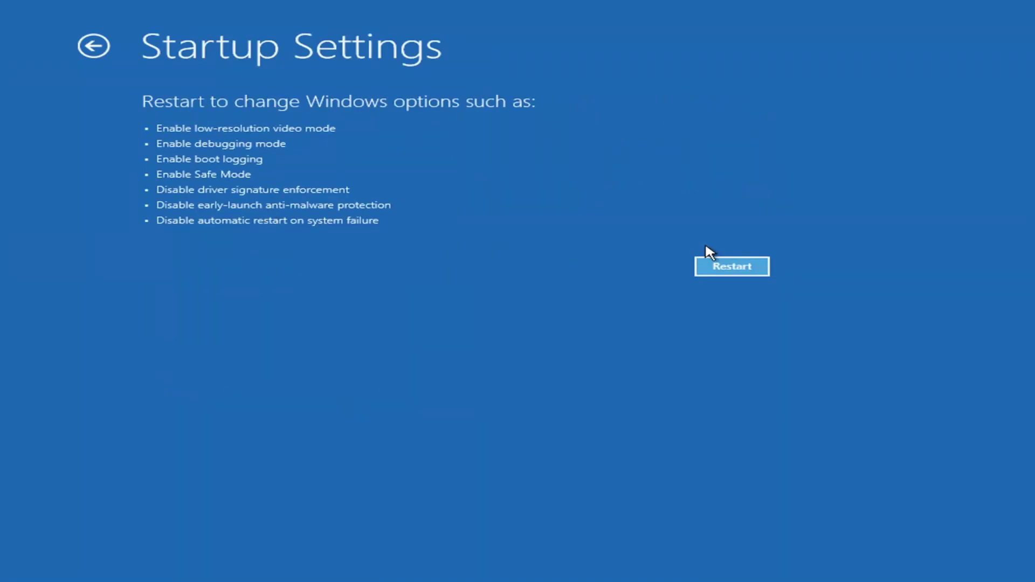
click(728, 272)
- Go back to Advanced options and view the Uninstall Updates choices for quality and feature updates
click(86, 47)
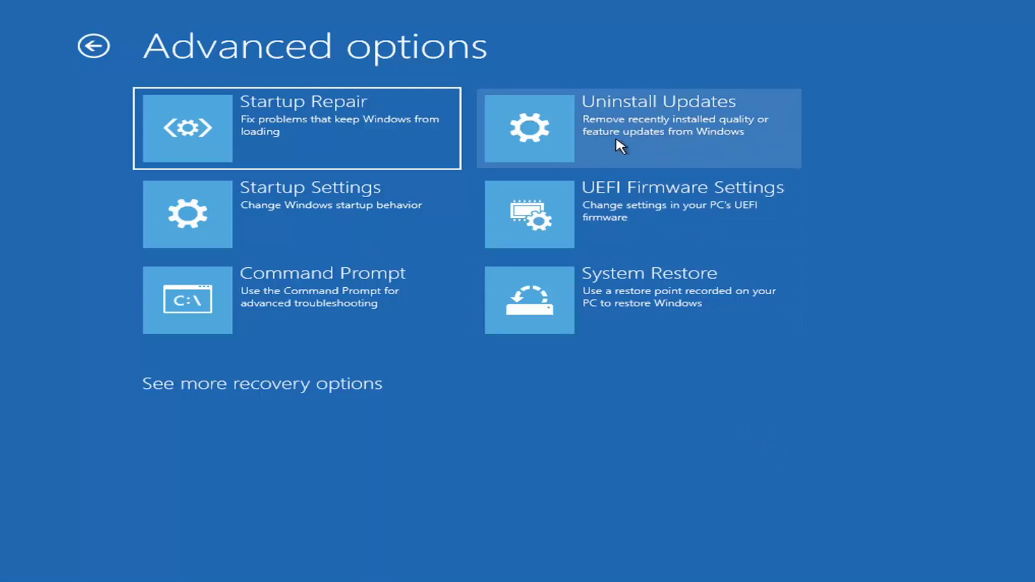
click(603, 128)
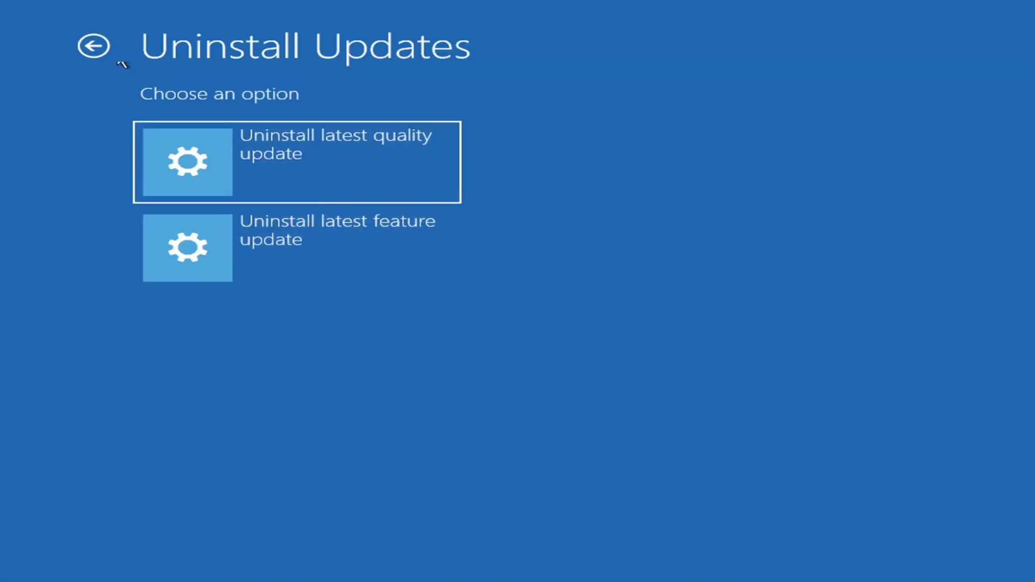
- Run System Restore to the Before Updates point of 7/9/2021 12:37:05 PM and confirm it
click(94, 45)
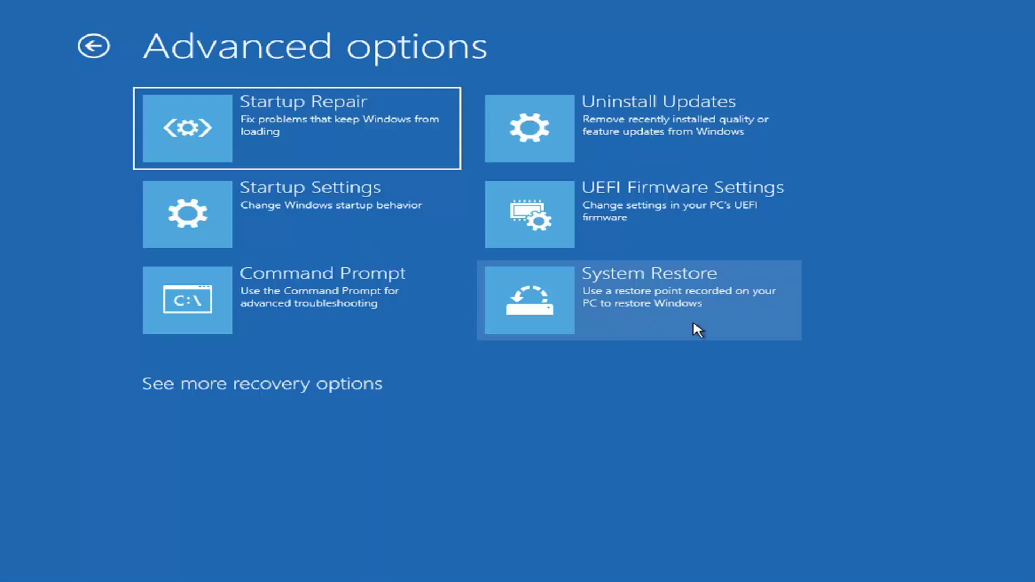
click(674, 315)
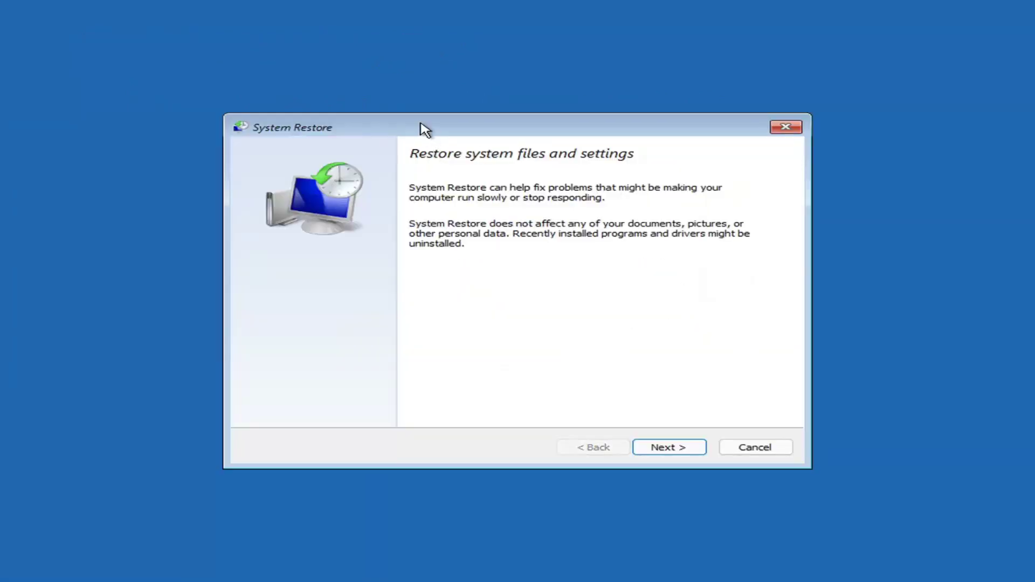
click(658, 448)
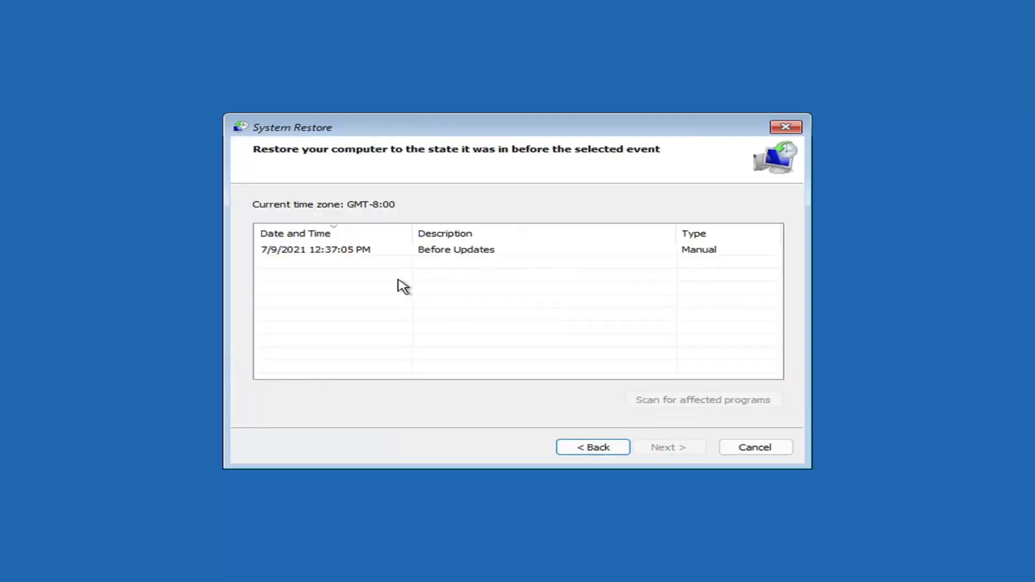
click(324, 257)
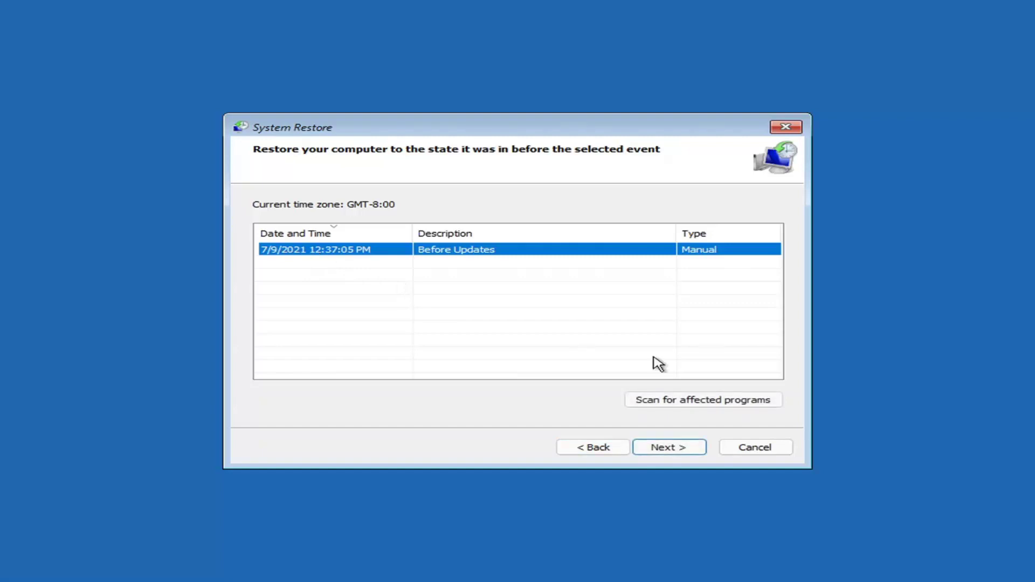
click(678, 450)
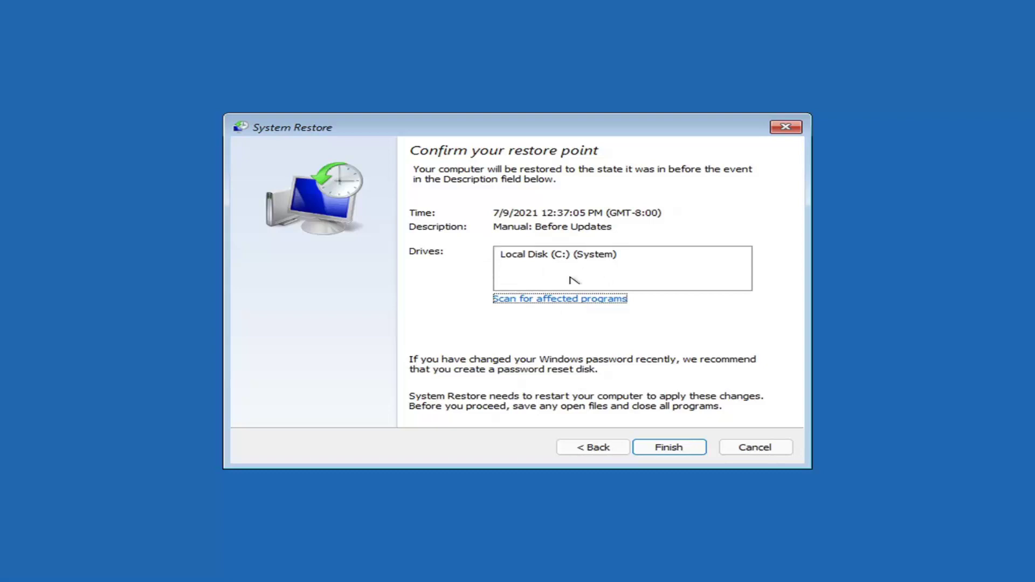
click(669, 453)
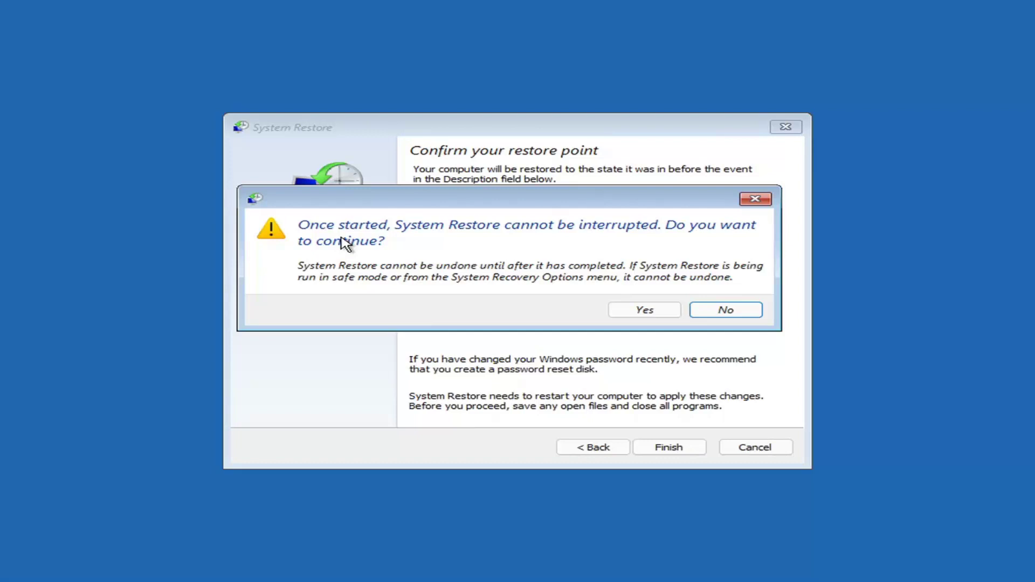
click(643, 311)
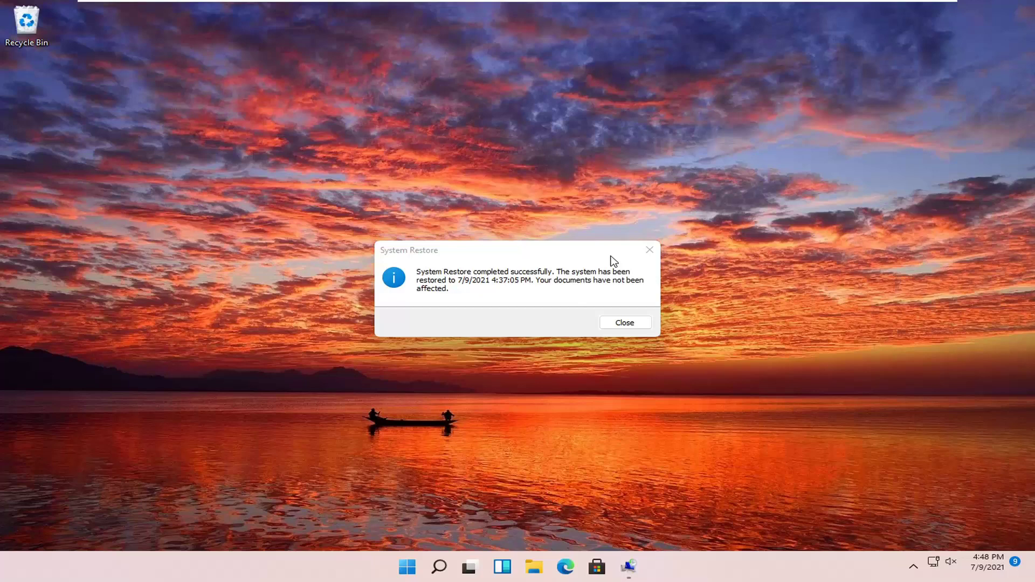
- Dismiss the 'System Restore completed successfully' message
click(650, 250)
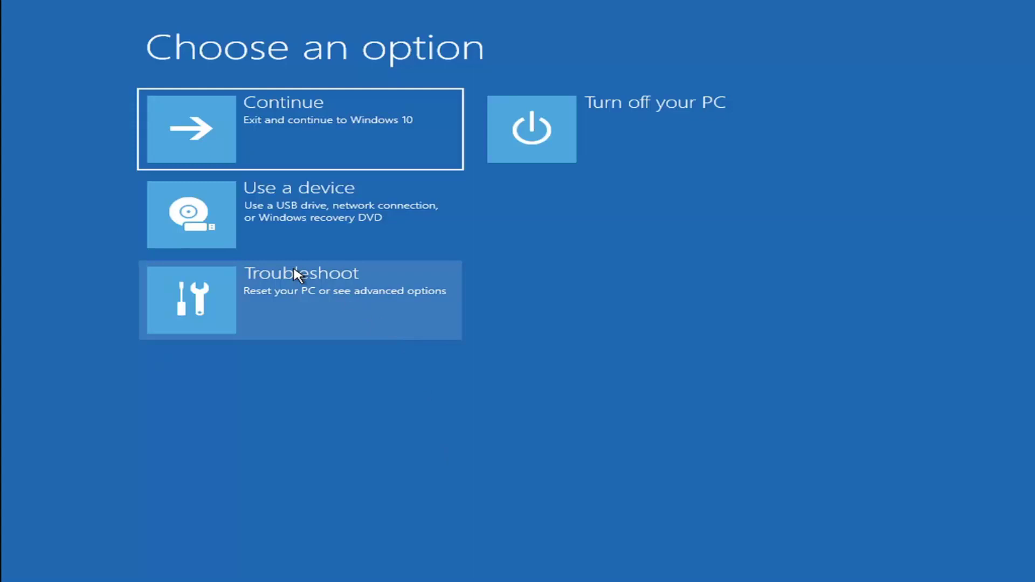
- Review the Keep my files and Remove everything options of Reset this PC, then back out
click(301, 302)
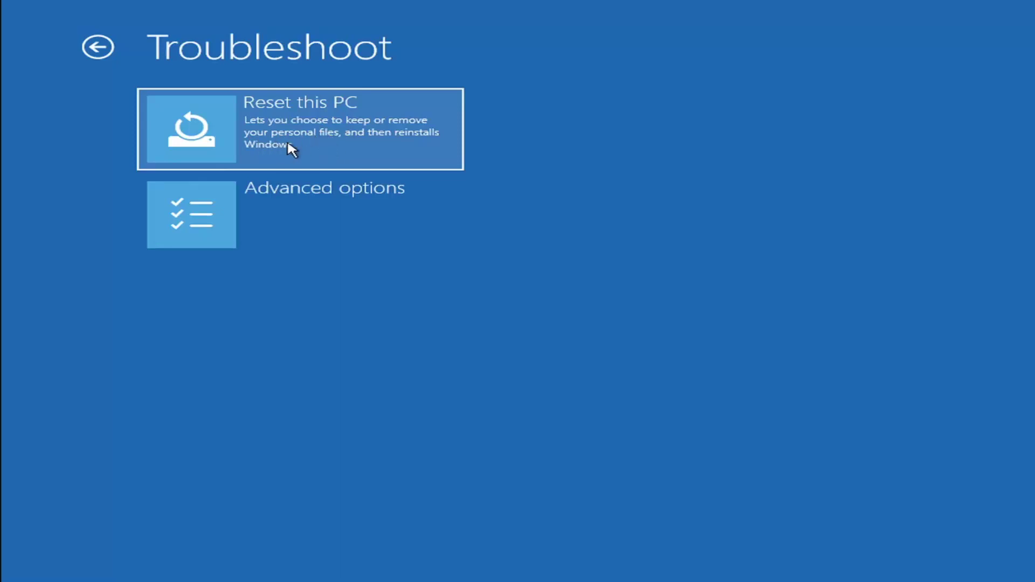
click(339, 142)
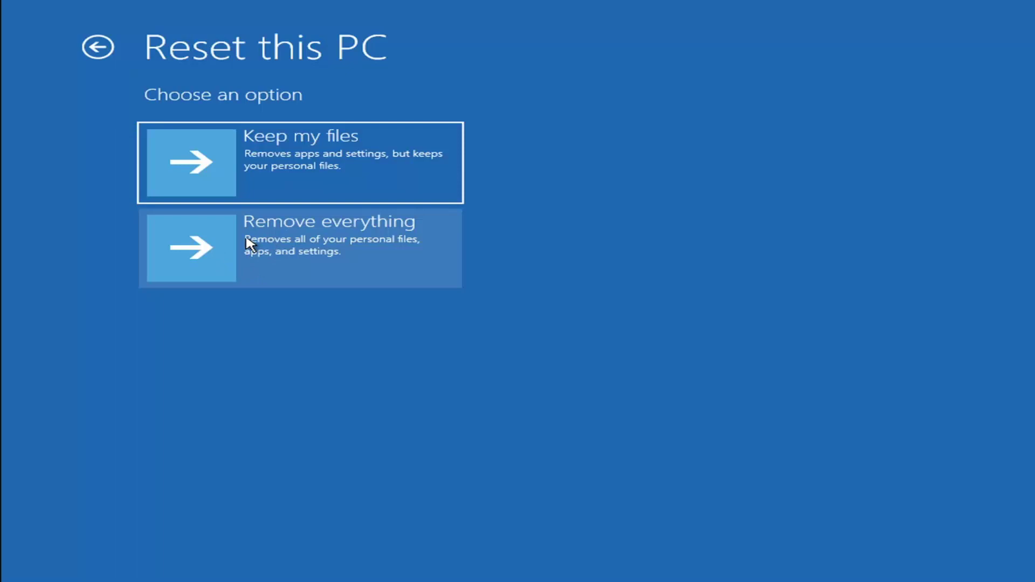
click(289, 143)
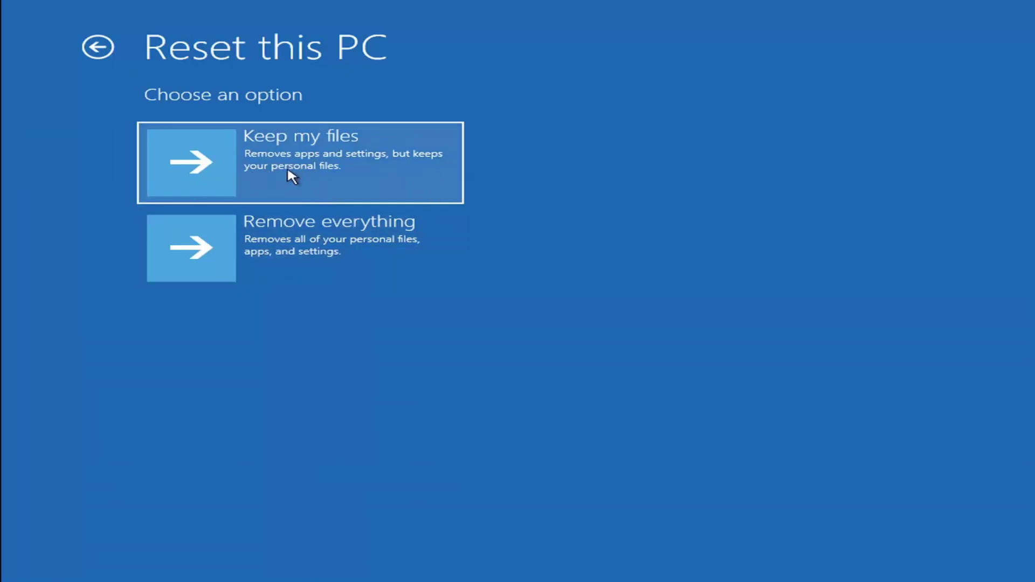
click(324, 170)
click(108, 51)
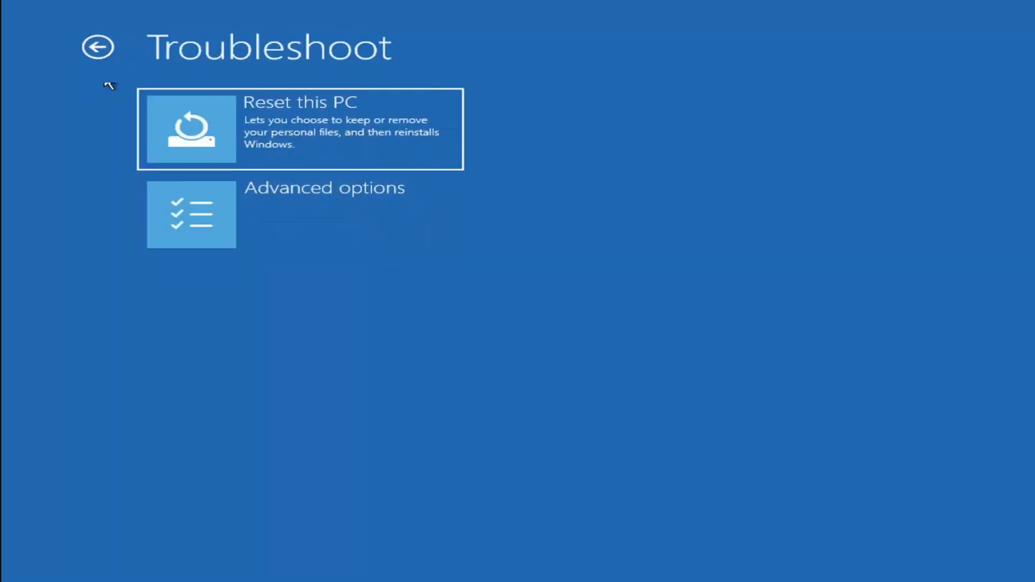
- Launch the administrator Command Prompt from Troubleshoot > Advanced options
click(108, 46)
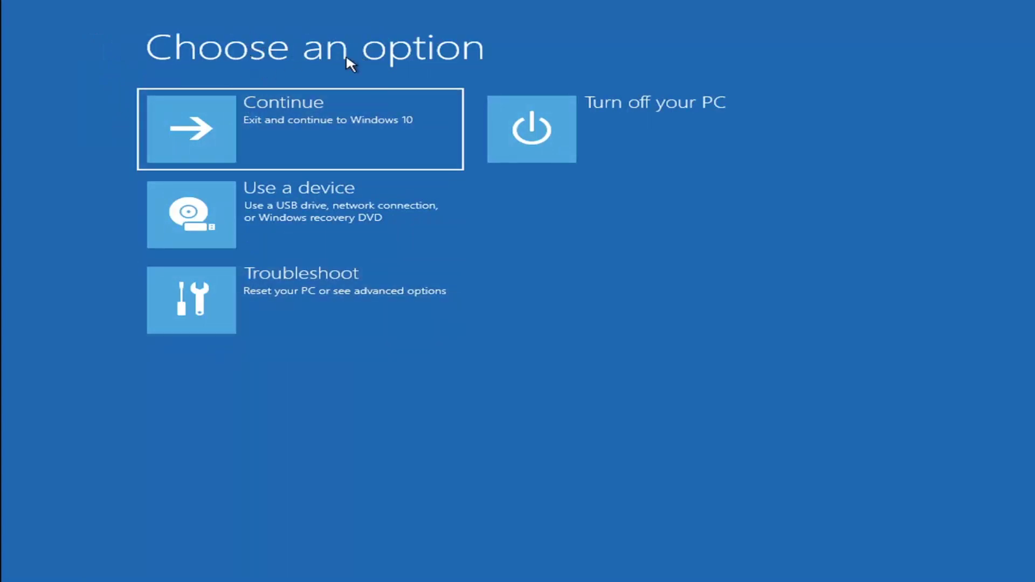
click(311, 298)
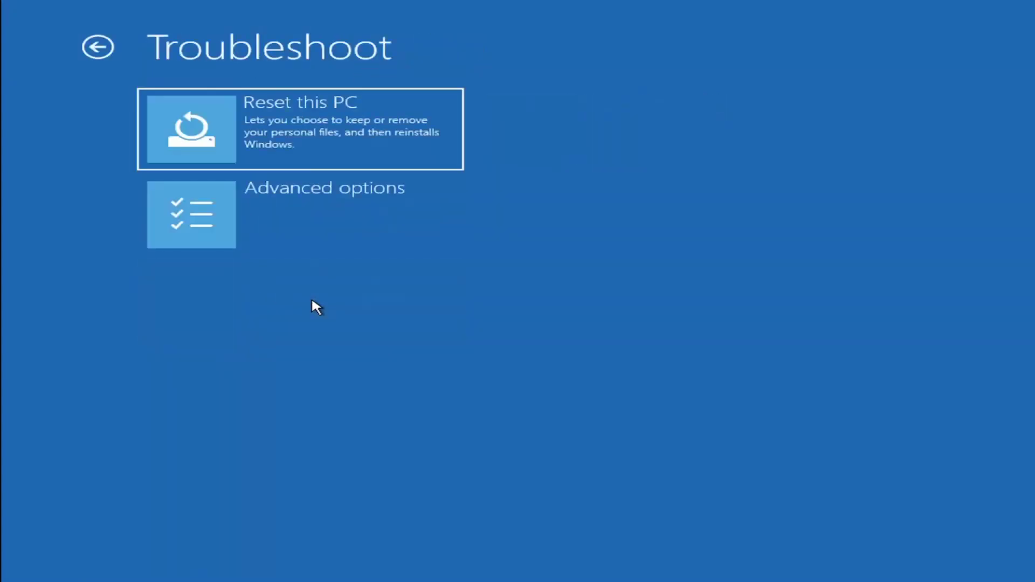
click(227, 224)
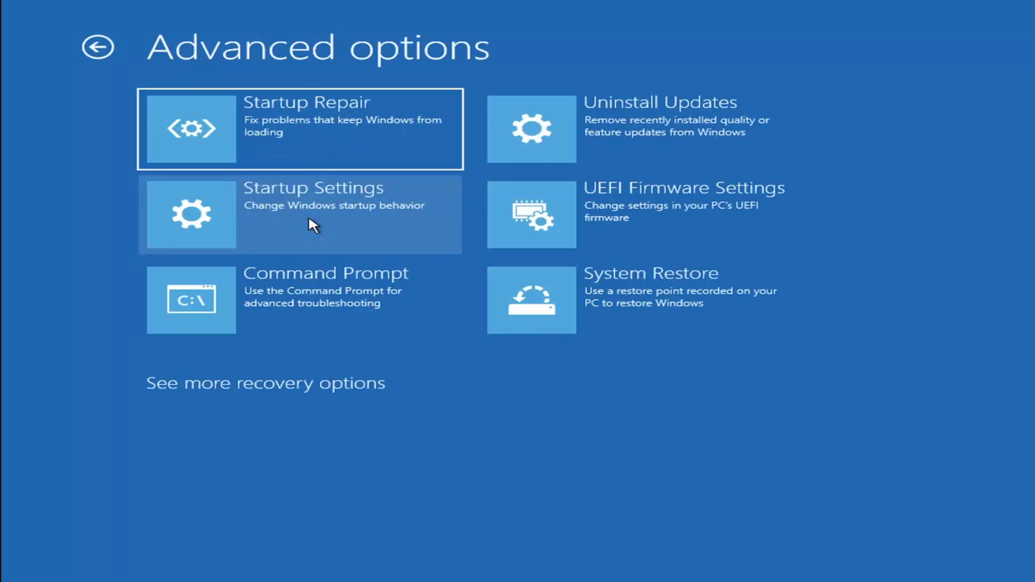
click(259, 315)
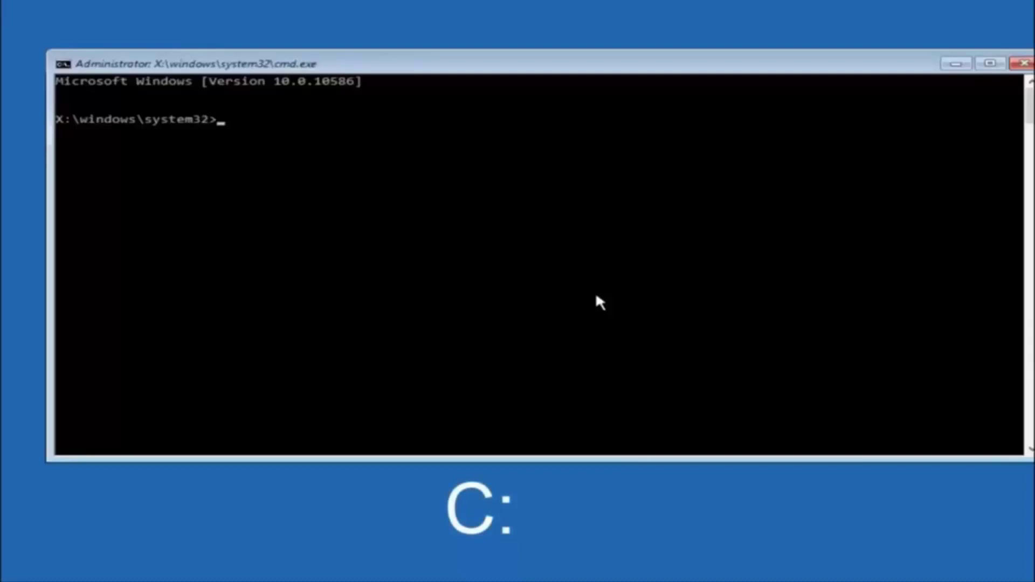
- Switch to drive C: and list its root folders with dir
text(c:)
key(Return)
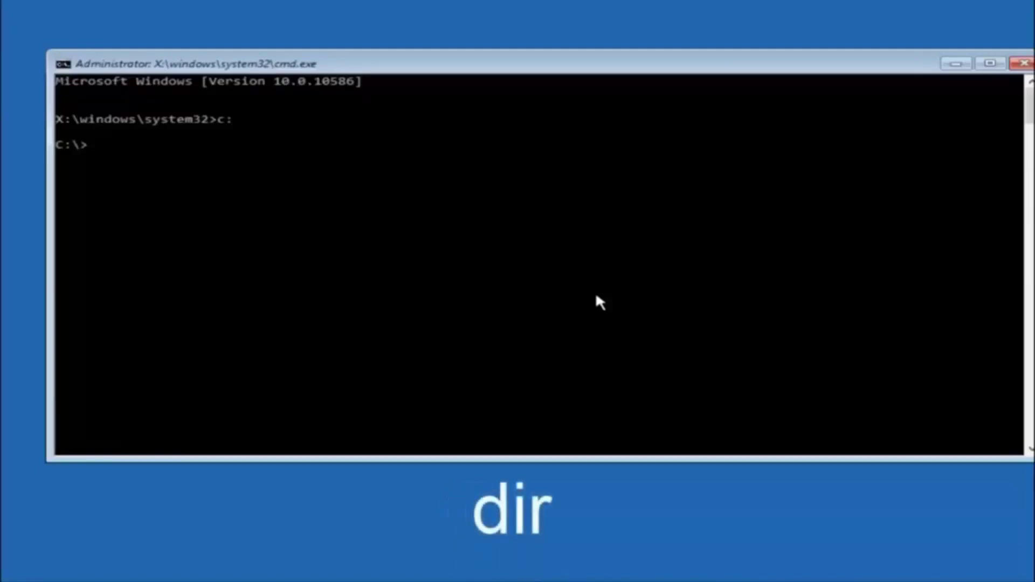
text(dir)
key(Return)
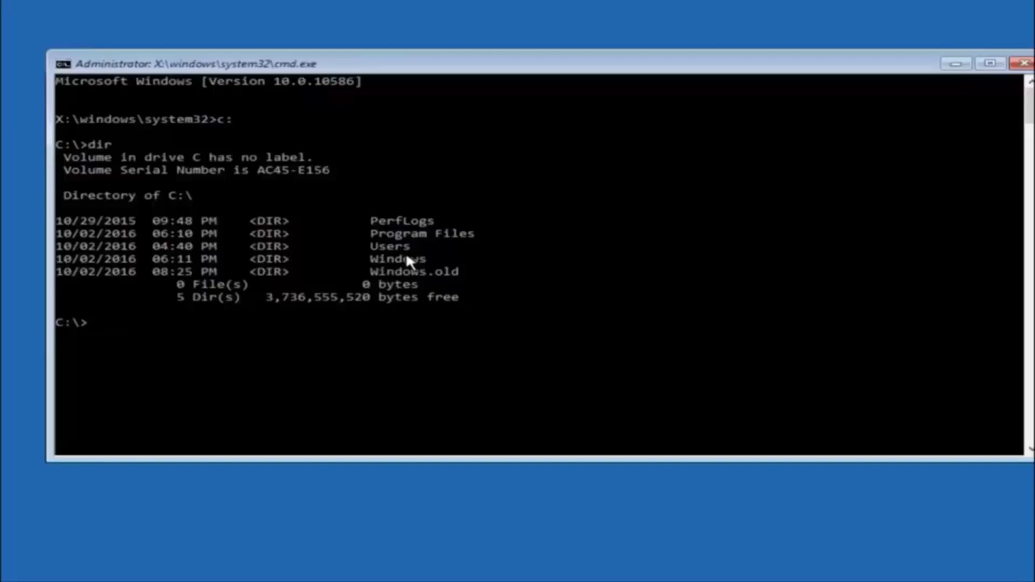
- Enter 'cd \windows\system32' at the C:\> prompt toward the config folder
text(cd \)
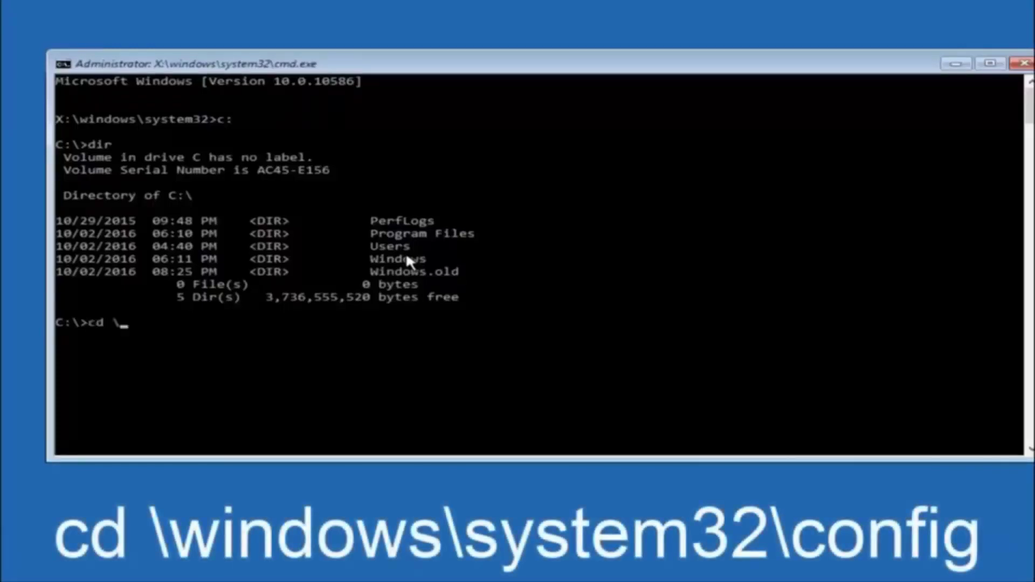
text(windows\system)
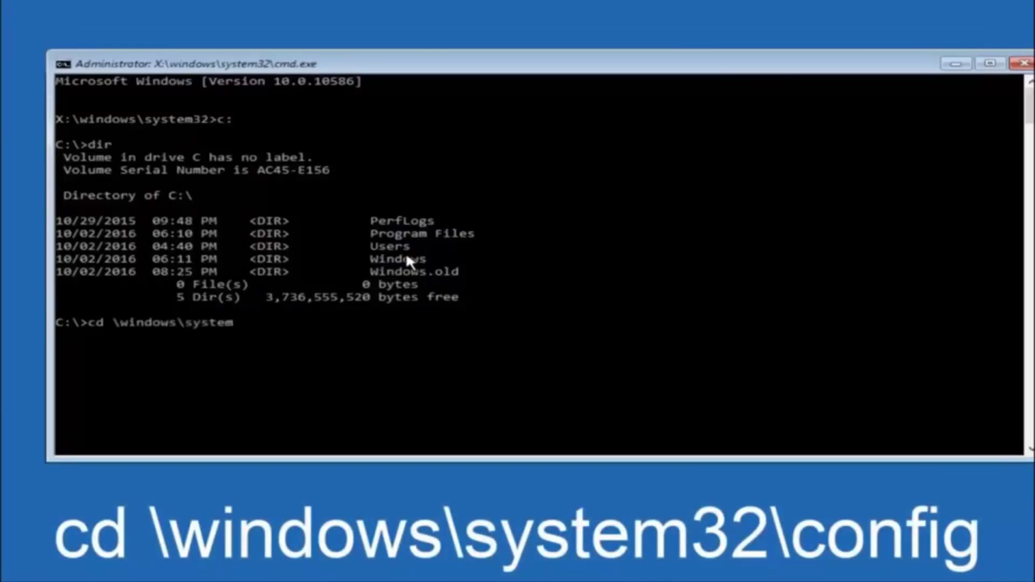
text(32\config)
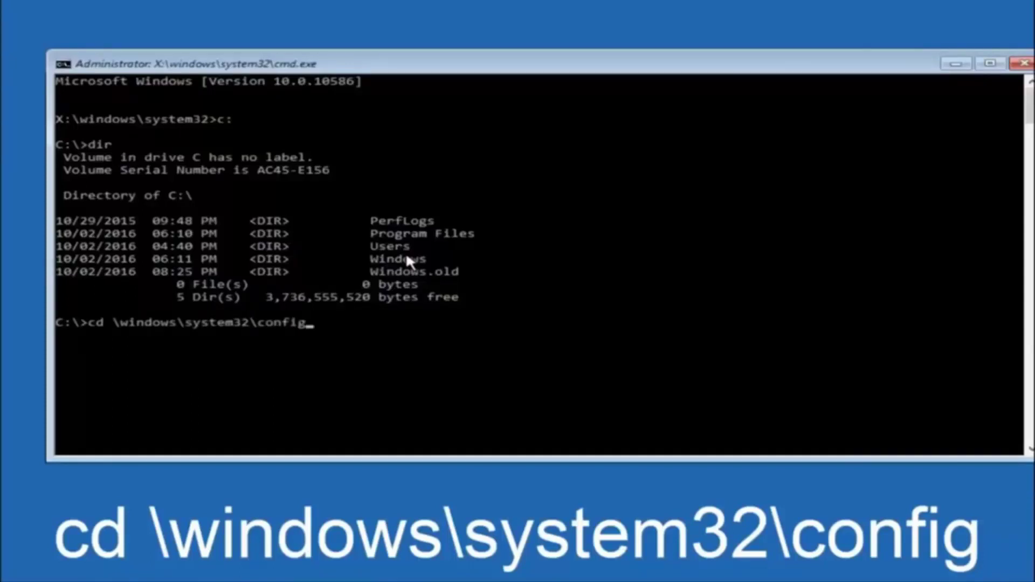
- Run cd \windows\system32\config to switch into the C:\Windows\System32\config directory
key(Return)
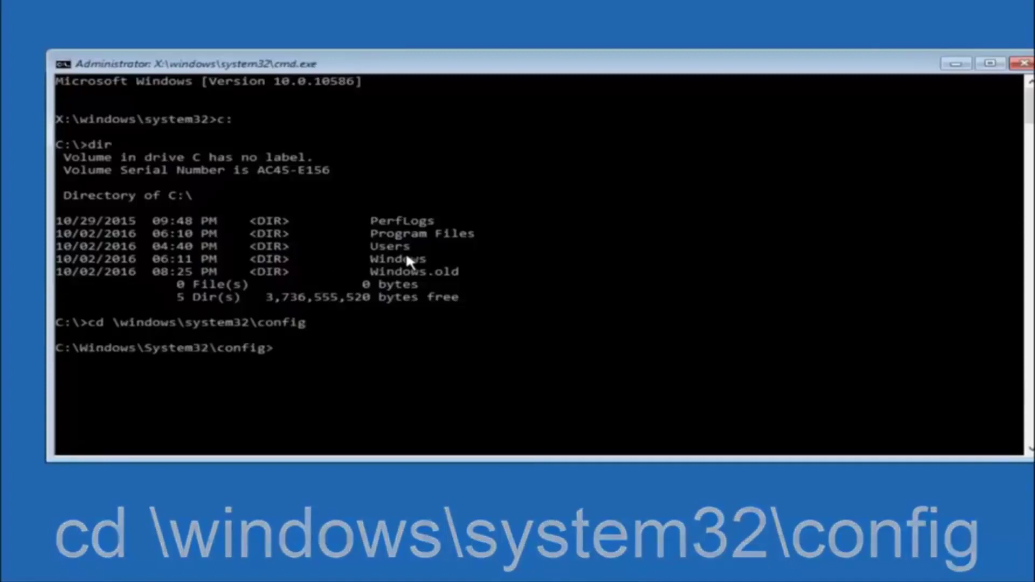
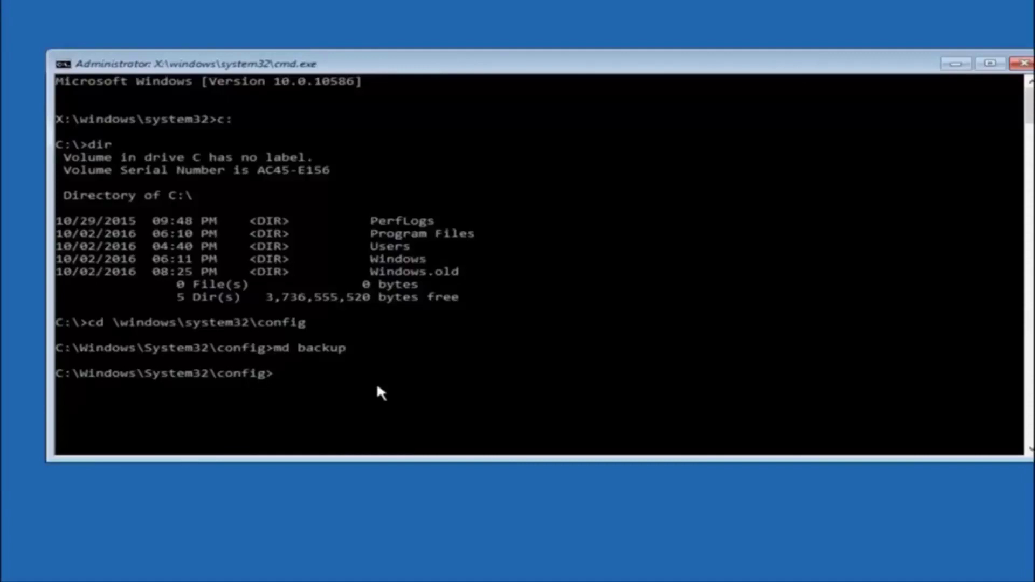
- Run 'copy *.* backup' to copy all ten config registry files, including SAM and SYSTEM, into backup
text(copy)
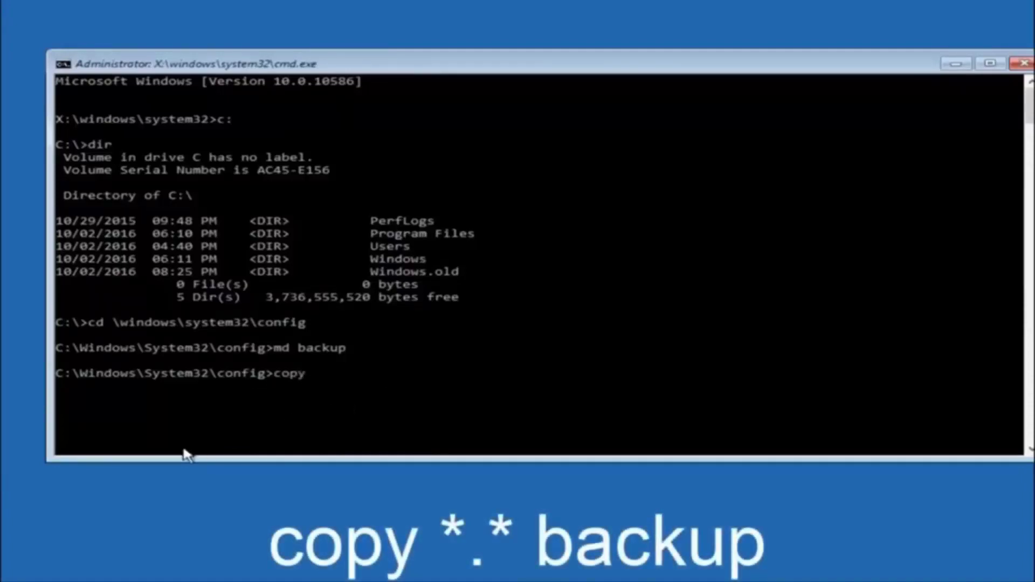
text( *.* backup)
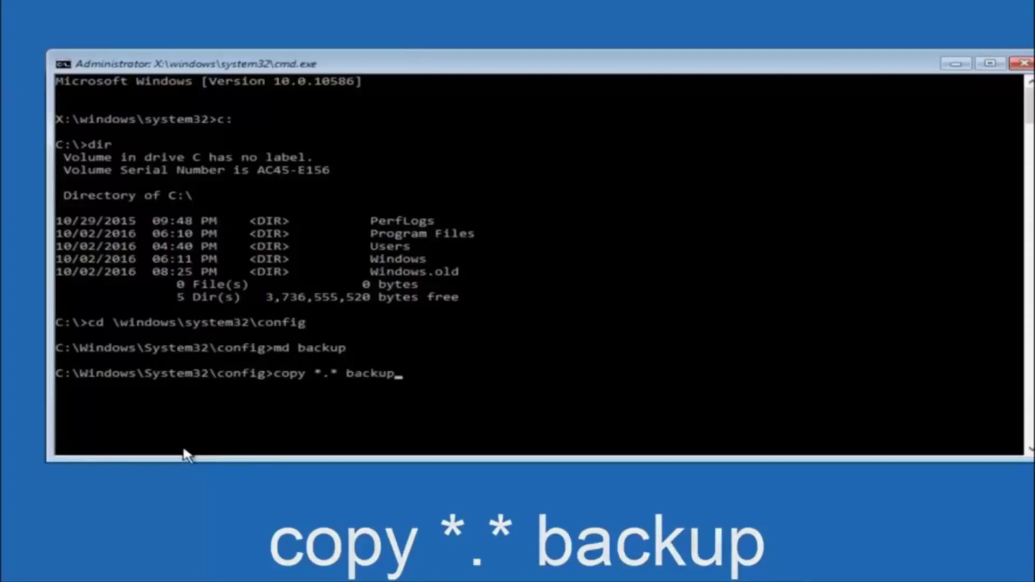
key(Return)
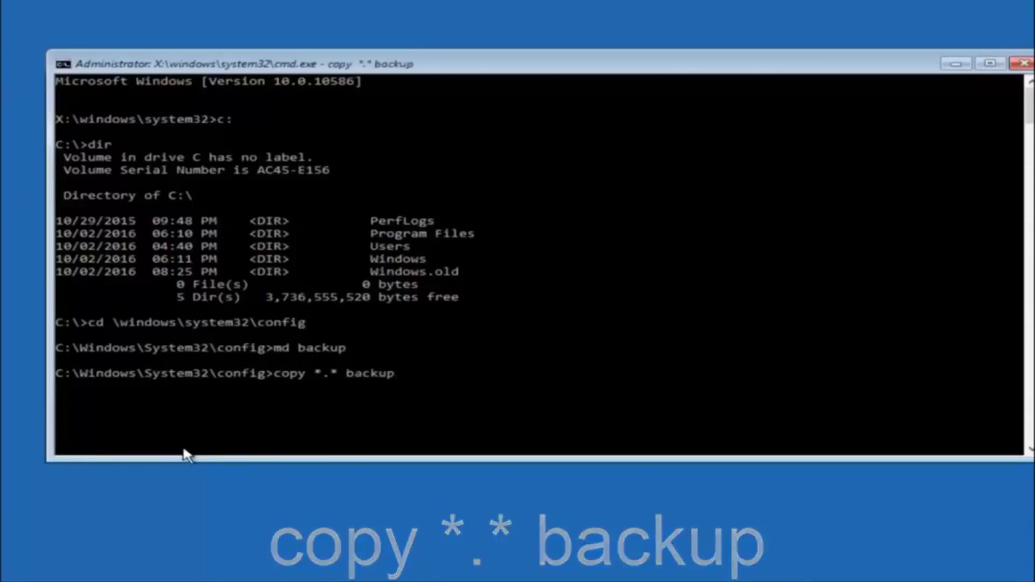
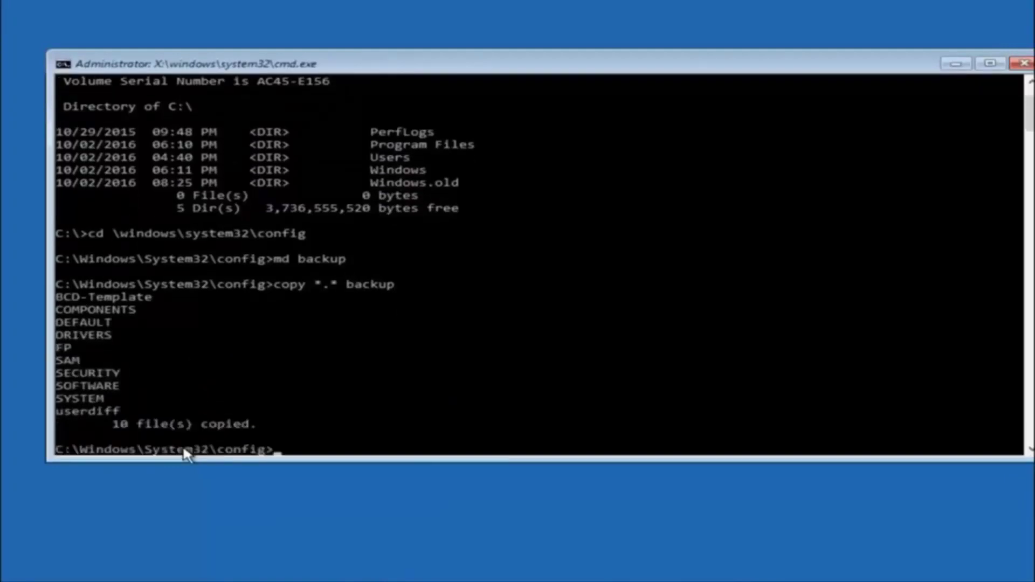
- Change into the RegBack subfolder of Windows\System32\config with CD regback
text(c)
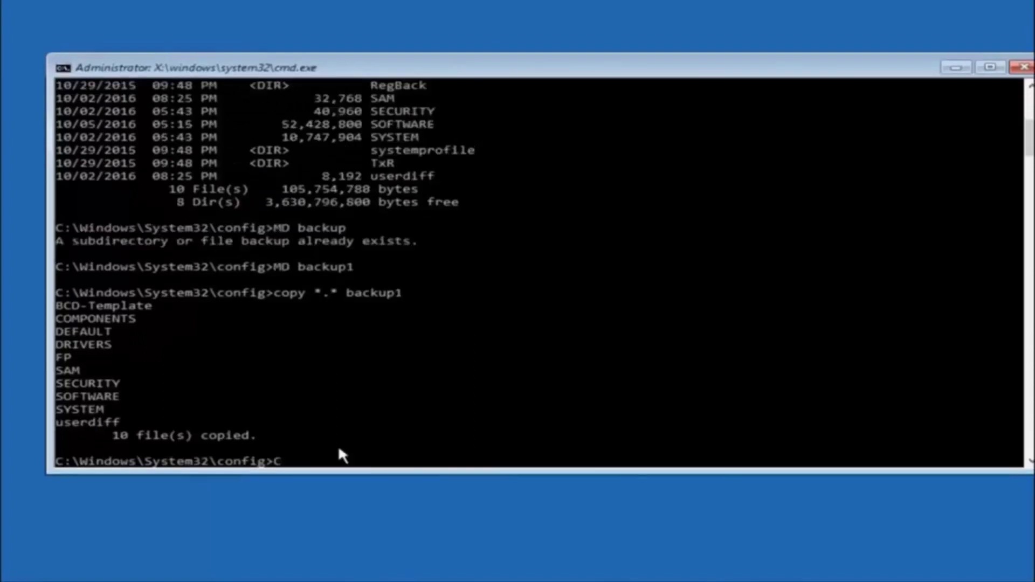
text(D )
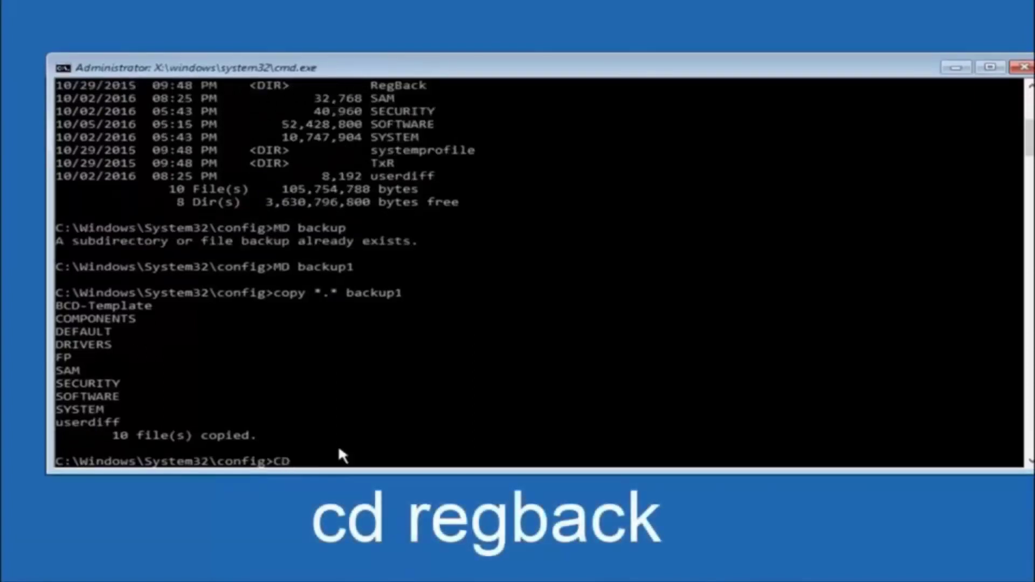
text(regback)
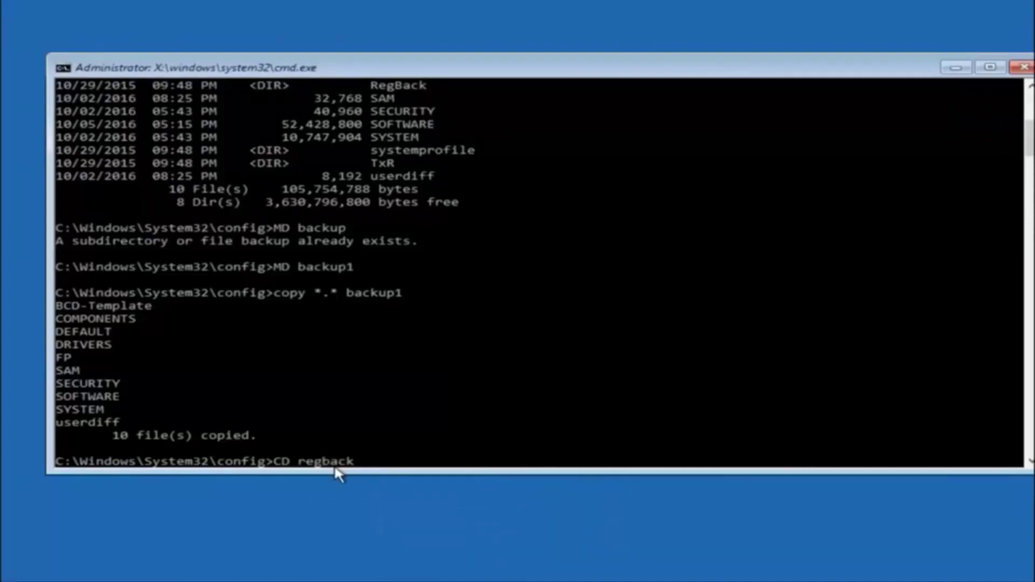
key(Return)
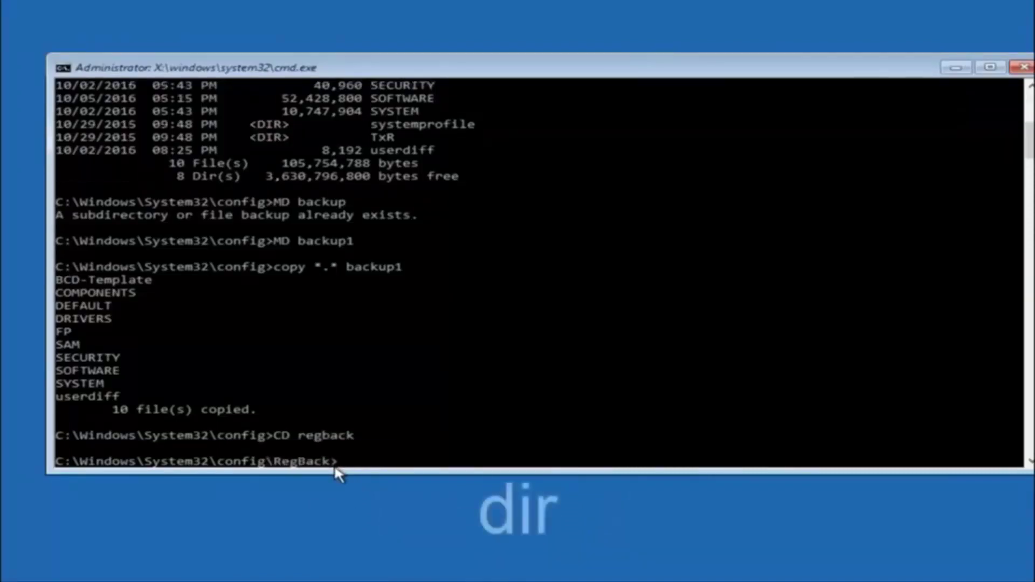
- List RegBack's files with dir, showing DEFAULT, SAM, SECURITY, SOFTWARE and SYSTEM at 0 bytes
text(dir)
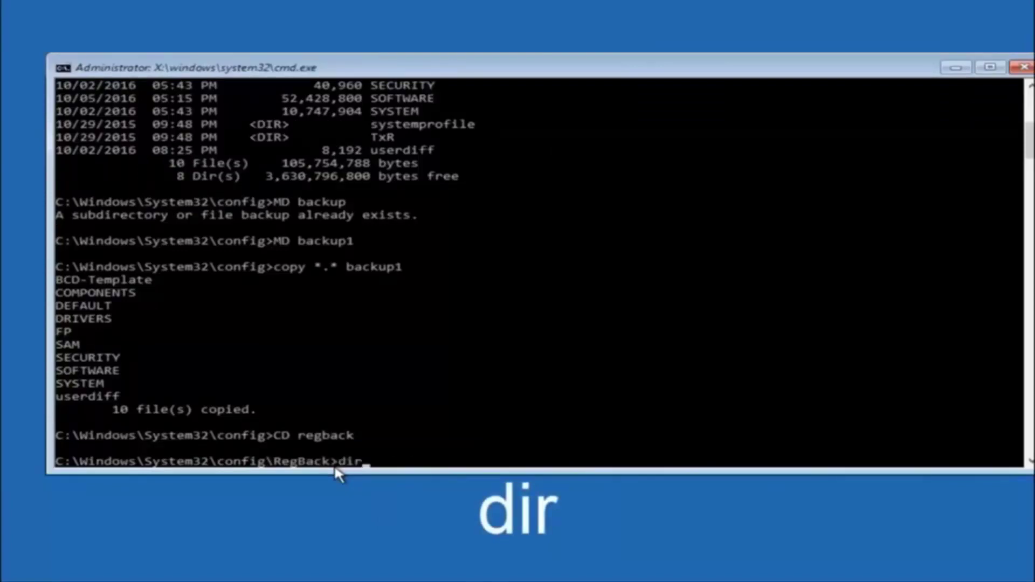
key(Return)
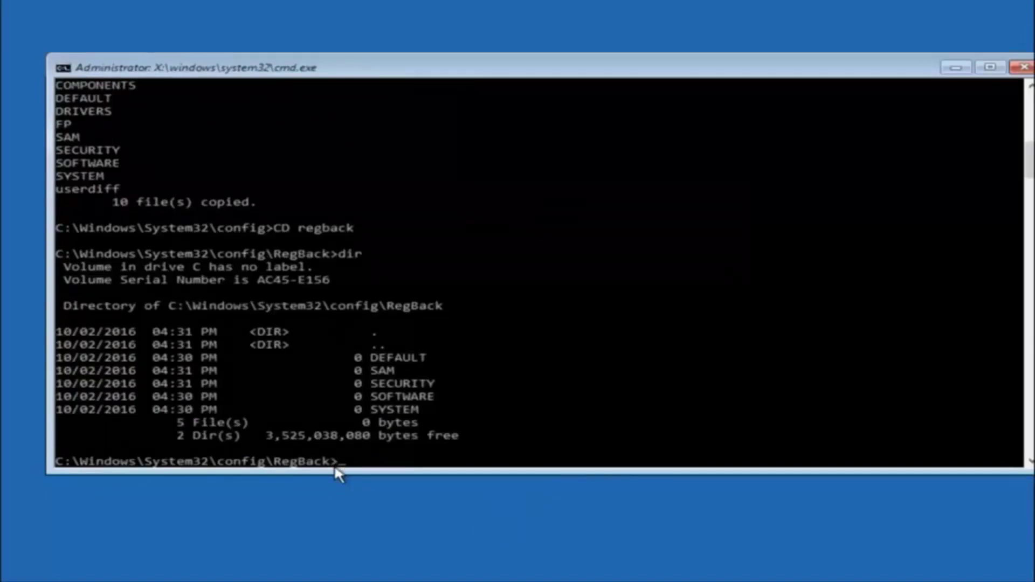
- Enter 'copy *.* ..' at the RegBack prompt without running it yet
text(opy)
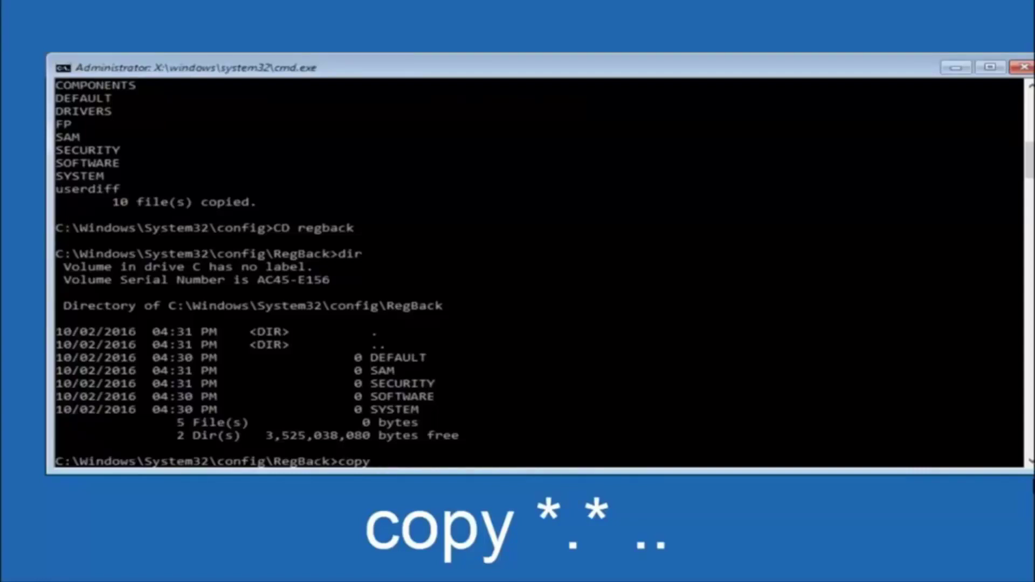
click(384, 463)
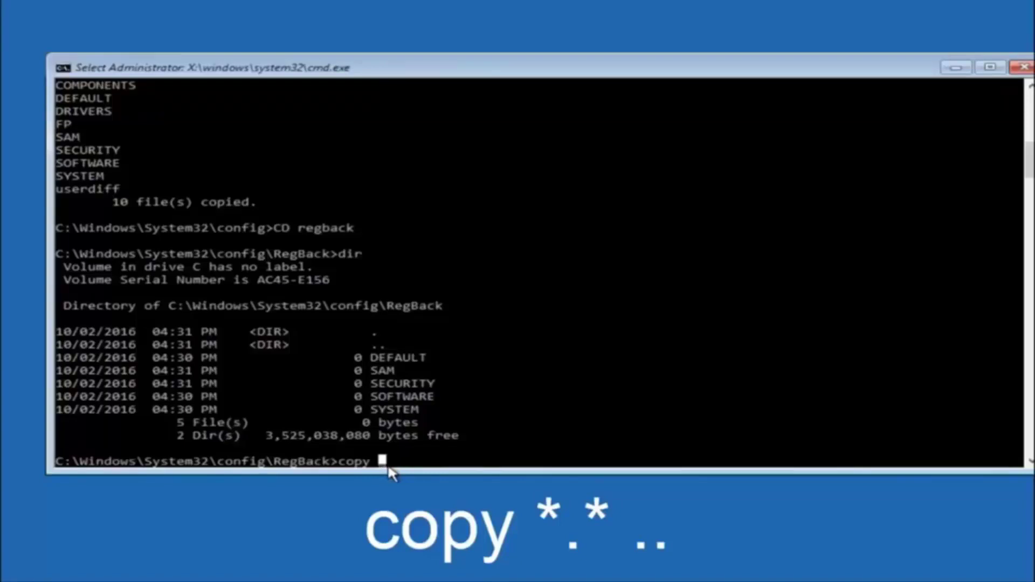
- Copy all RegBack hive files up into config, overwriting all, then close Command Prompt
text(*)
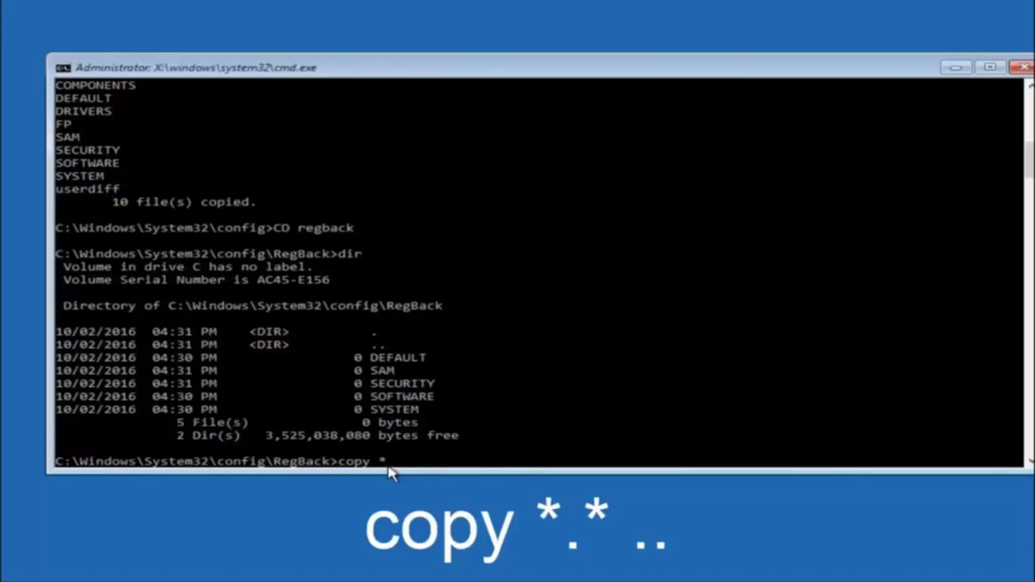
text(.*)
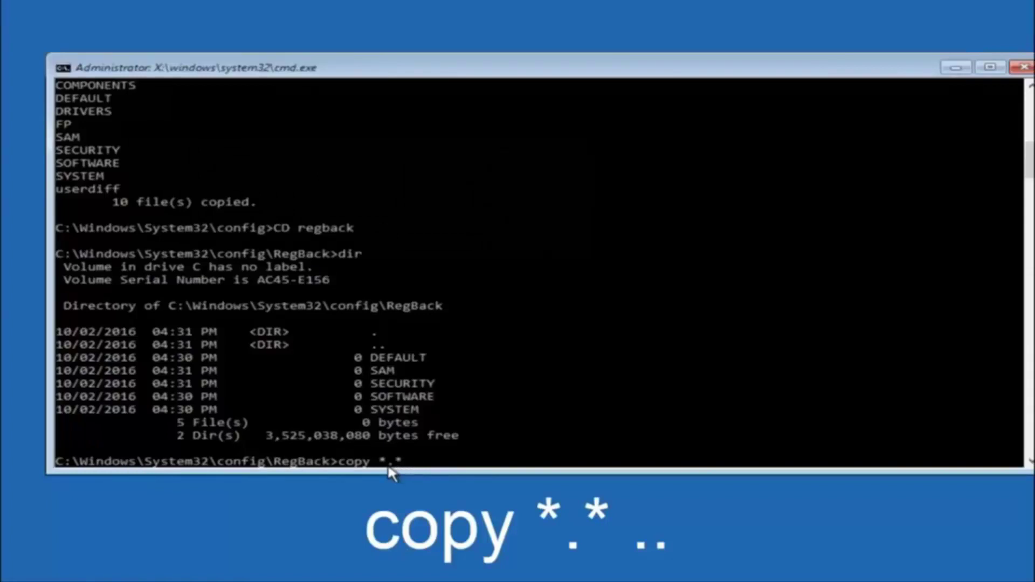
- Enter 'copy *.* ..' at the RegBack prompt without running it yet
- Copy all RegBack hive files up into config, overwriting all, then close Command Prompt
text( ..)
key(Return)
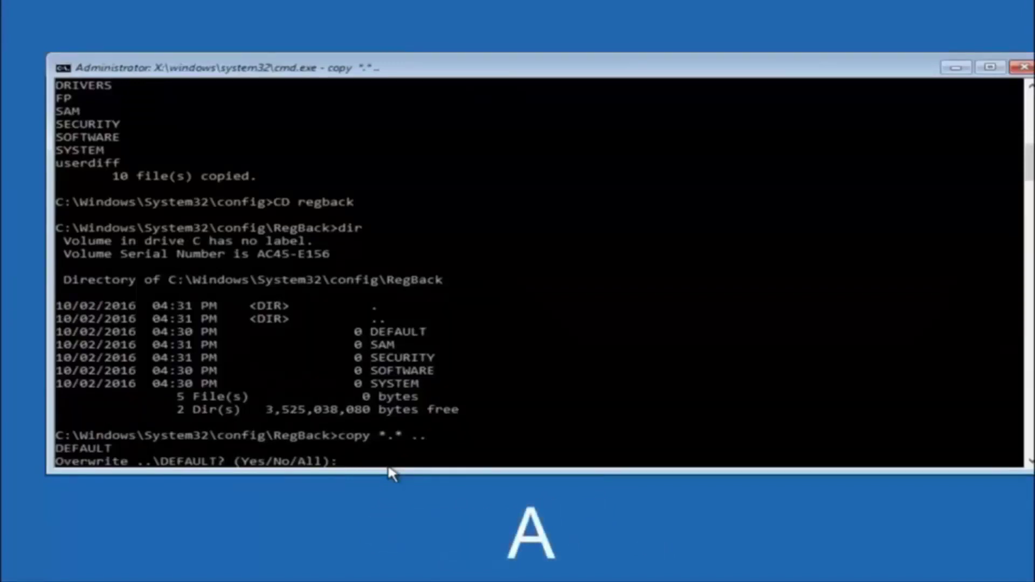
text(A)
key(Return)
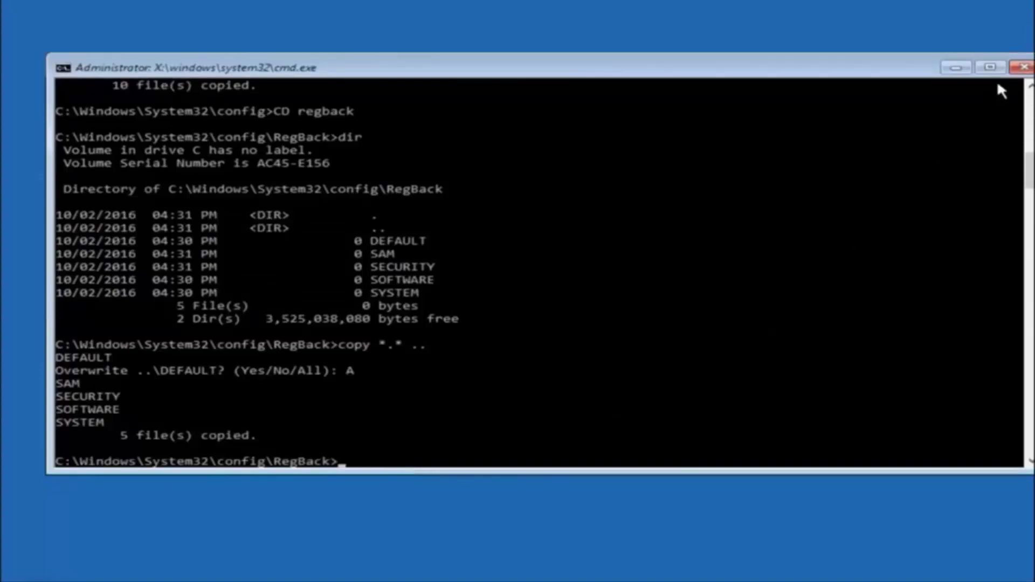
click(1022, 68)
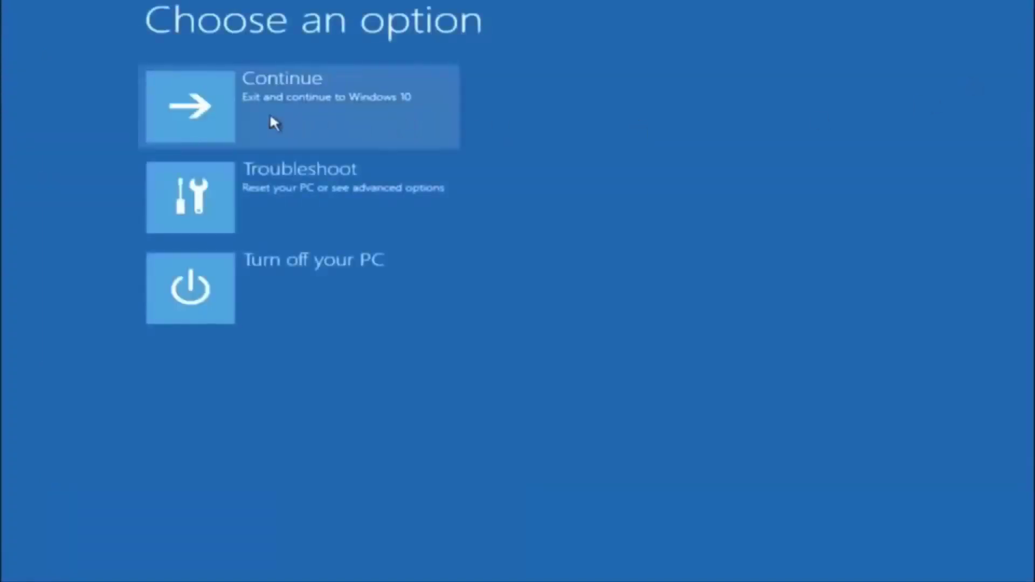